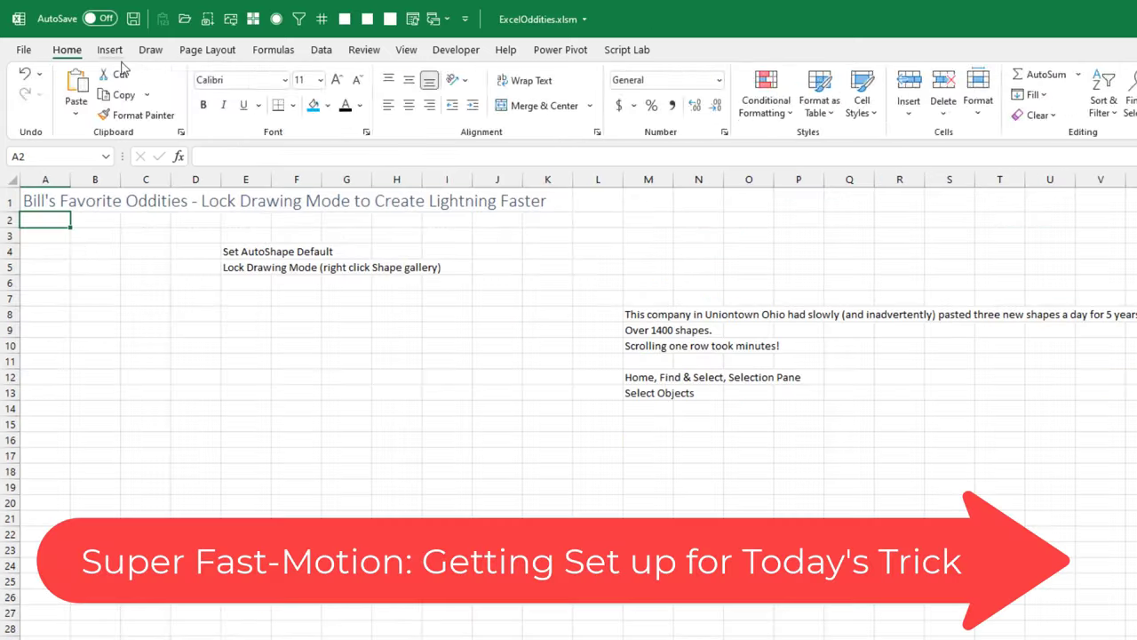
Step: Insert a lightning bolt shape near column B and color it yellow
left_click(109, 49)
left_click(252, 71)
left_click(355, 306)
left_click_drag(81, 249, 177, 437)
left_click(419, 94)
Step: Make the yellow bolt the default shape and lock drawing mode on the lightning bolt
right_click(124, 307)
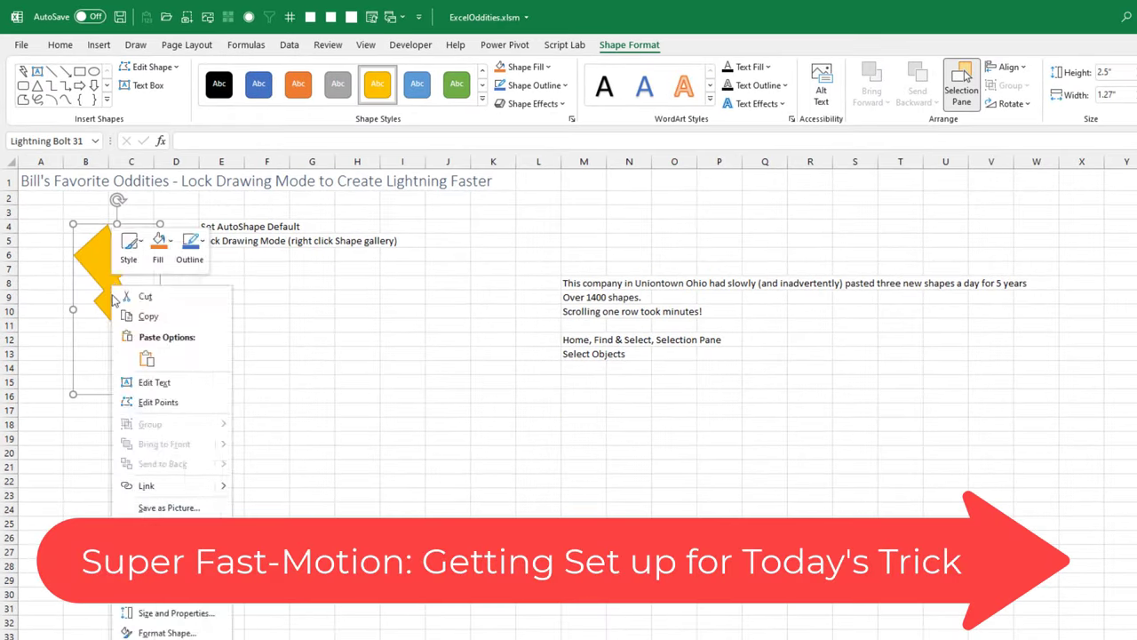
key("Escape")
right_click(26, 84)
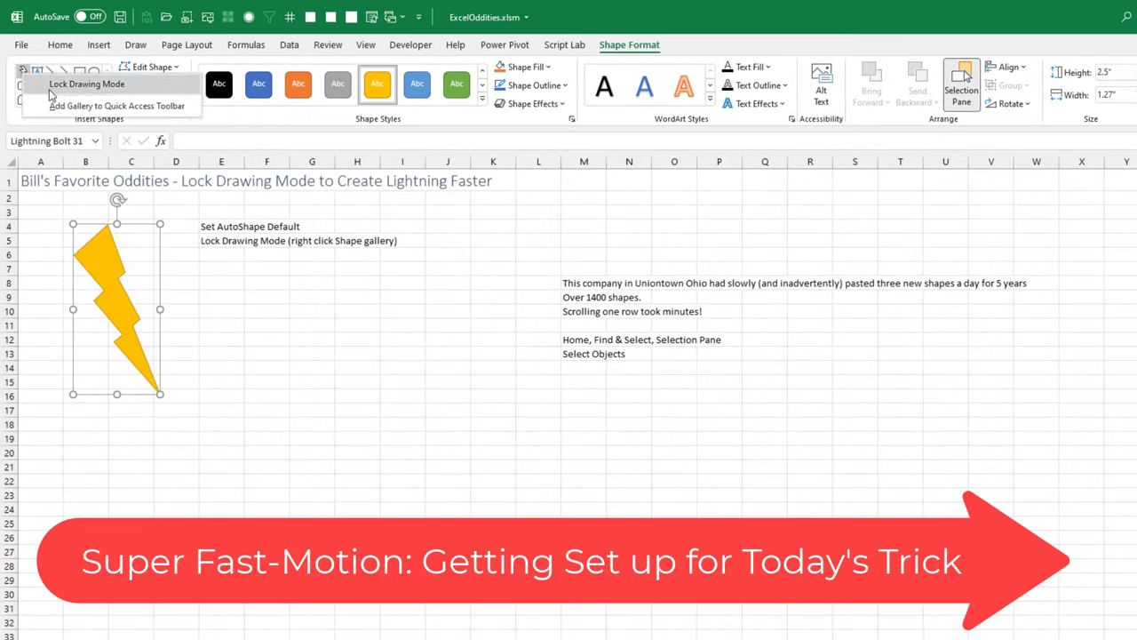
left_click(86, 83)
Step: Draw a dozen more lightning bolts across the sheet, the last around rows 17–21
left_click_drag(31, 249, 98, 315)
left_click_drag(178, 286, 245, 356)
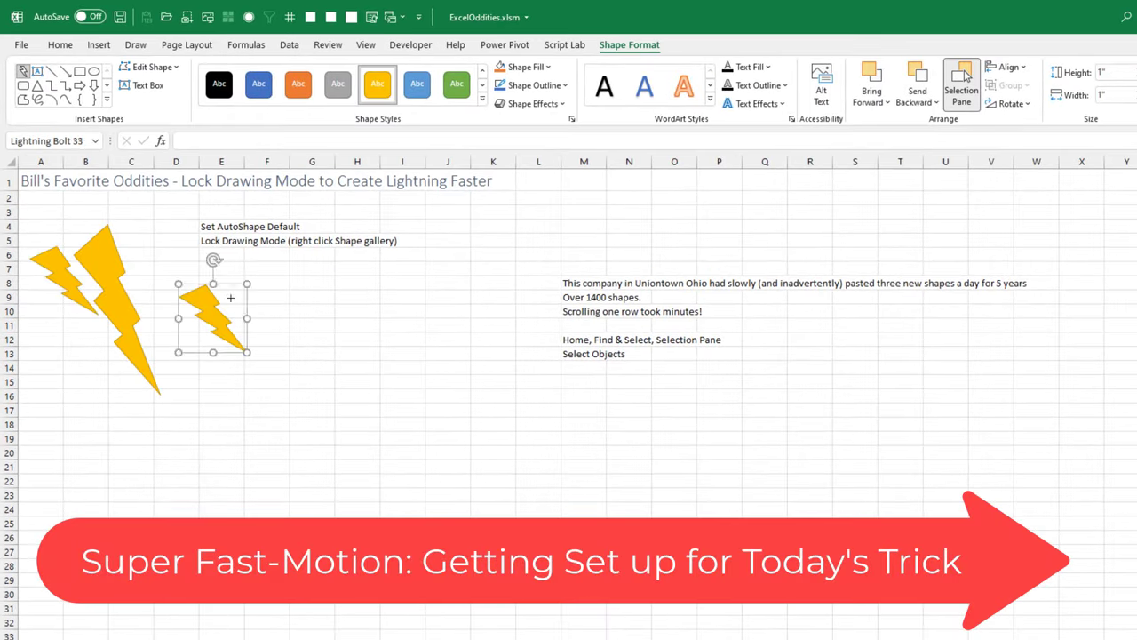
left_click_drag(282, 290, 352, 359)
left_click_drag(240, 409, 308, 477)
left_click_drag(75, 364, 169, 476)
left_click_drag(191, 339, 260, 407)
left_click_drag(157, 469, 228, 517)
left_click_drag(269, 320, 337, 388)
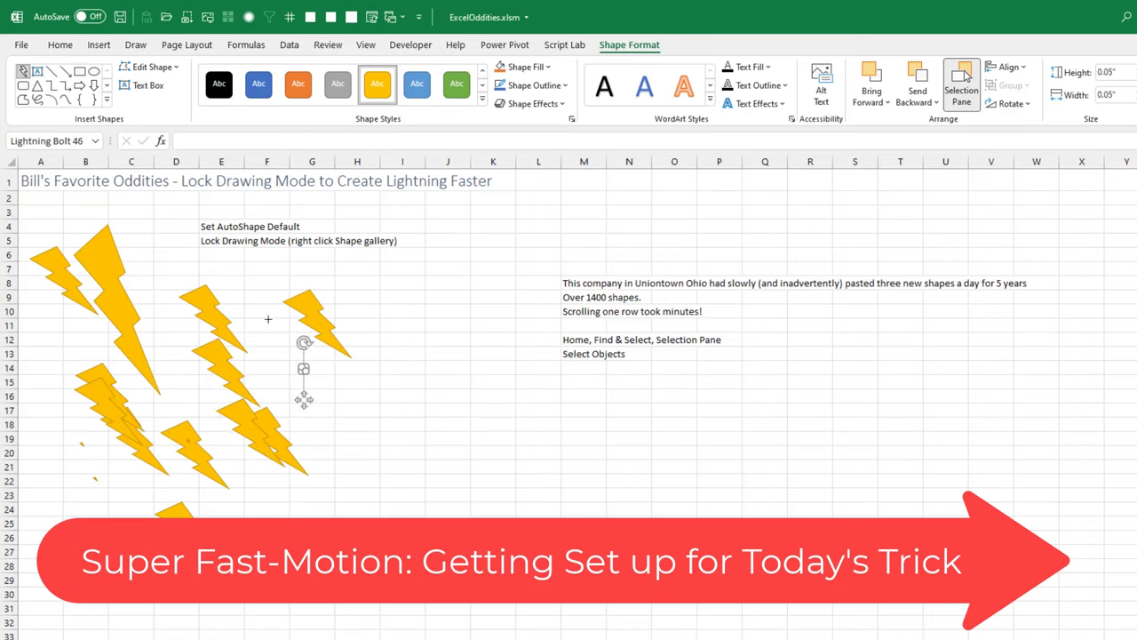
left_click_drag(160, 264, 234, 338)
left_click_drag(56, 338, 126, 406)
left_click_drag(357, 439, 426, 507)
left_click_drag(328, 410, 397, 478)
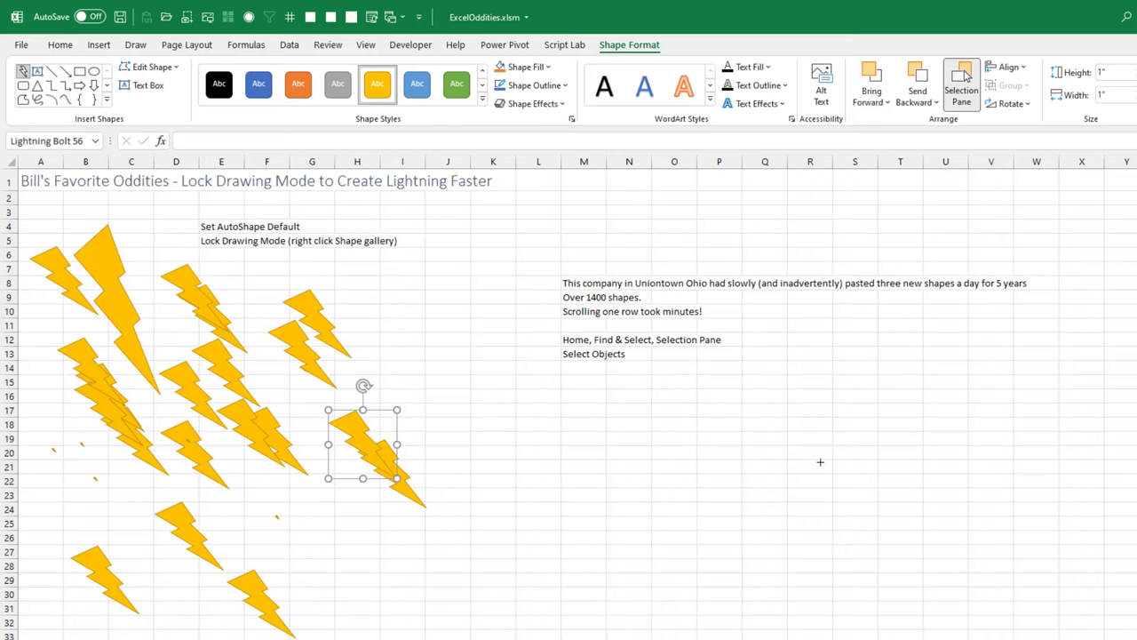
Step: Open the Selection Pane from Home > Find & Select, listing Lightning Bolt 56 down to 31
left_click(60, 45)
left_click(1030, 96)
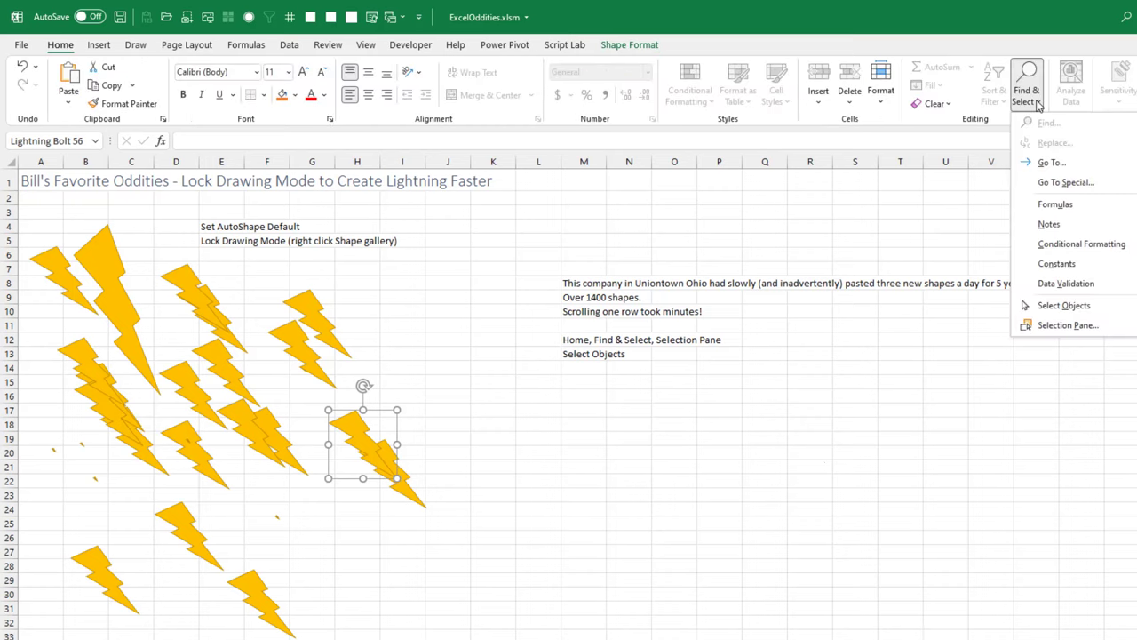
left_click(1067, 326)
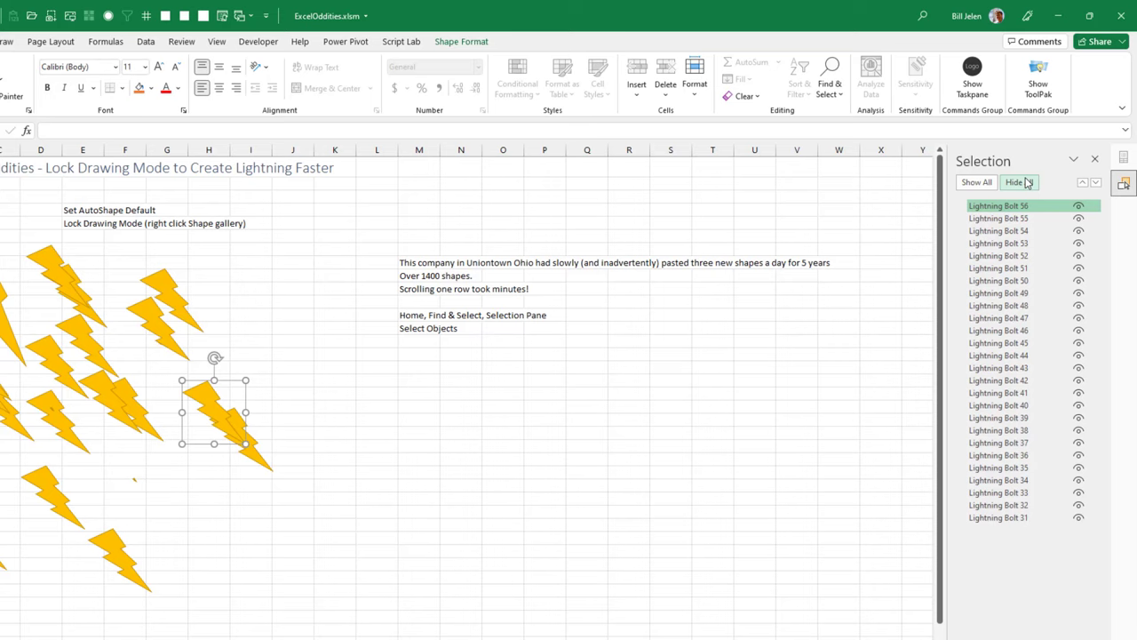
Step: Hide every lightning bolt with the Selection Pane's Hide All
left_click(1024, 183)
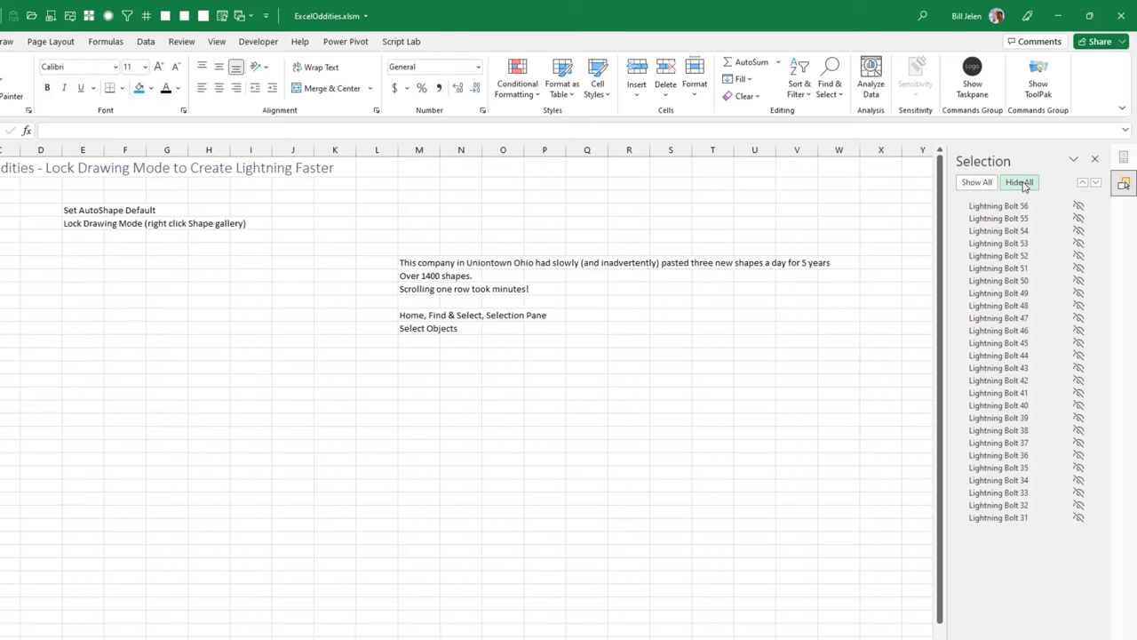
scroll(74, 368, "down", 2)
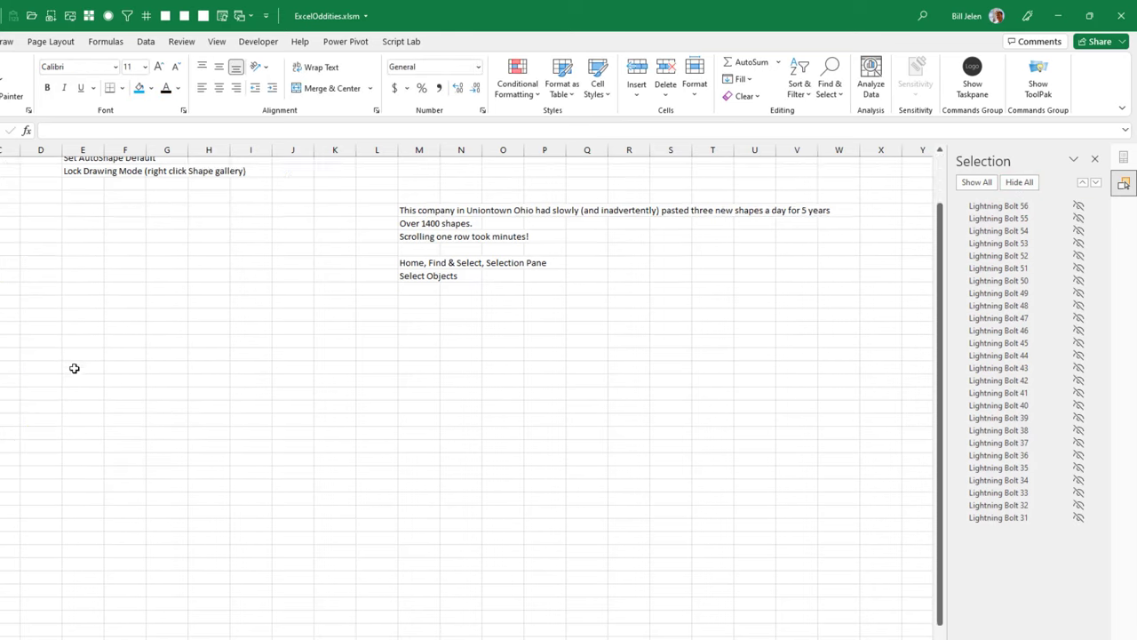
scroll(71, 370, "up", 2)
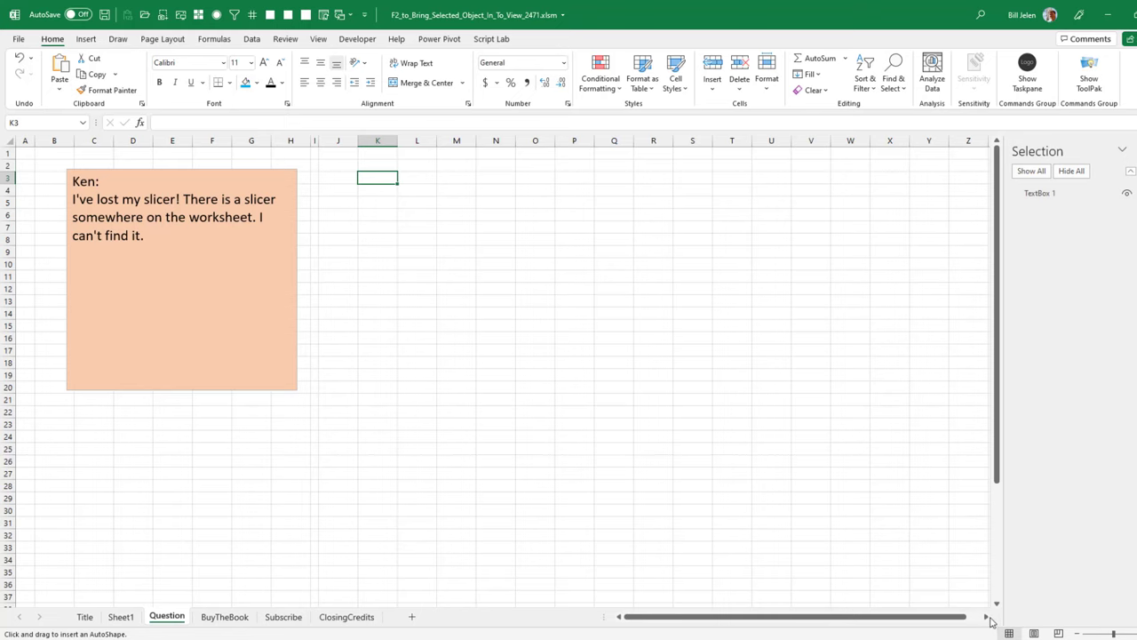
Step: Scroll far right, return to K3 with Ctrl+Backspace, then scroll right again to BJ19
left_click_drag(990, 620, 990, 620)
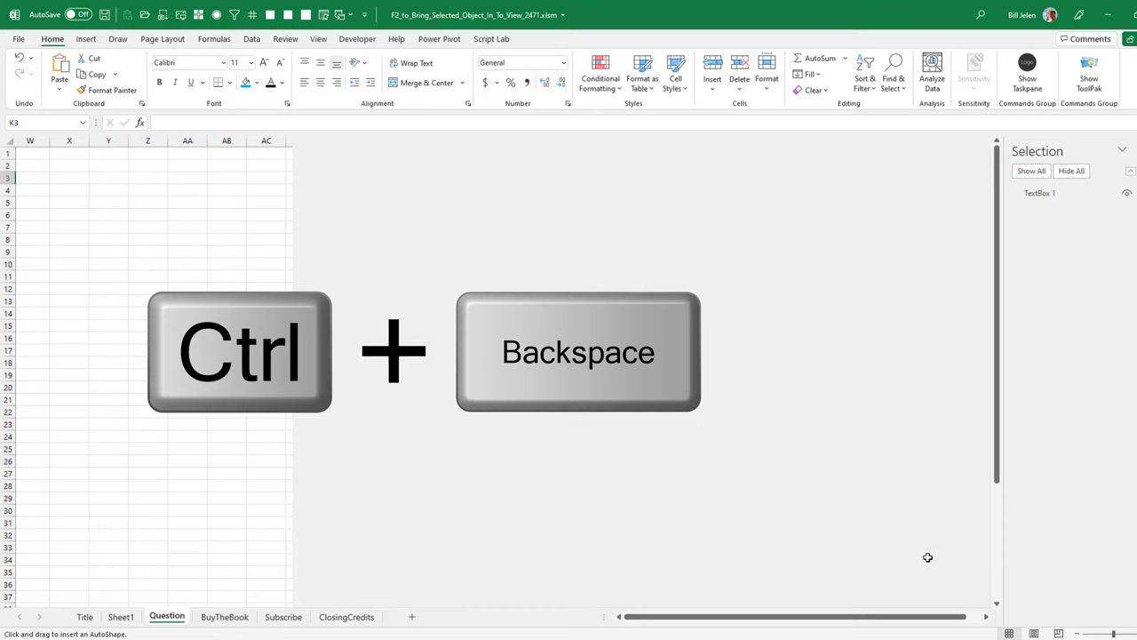
key("ctrl+BackSpace")
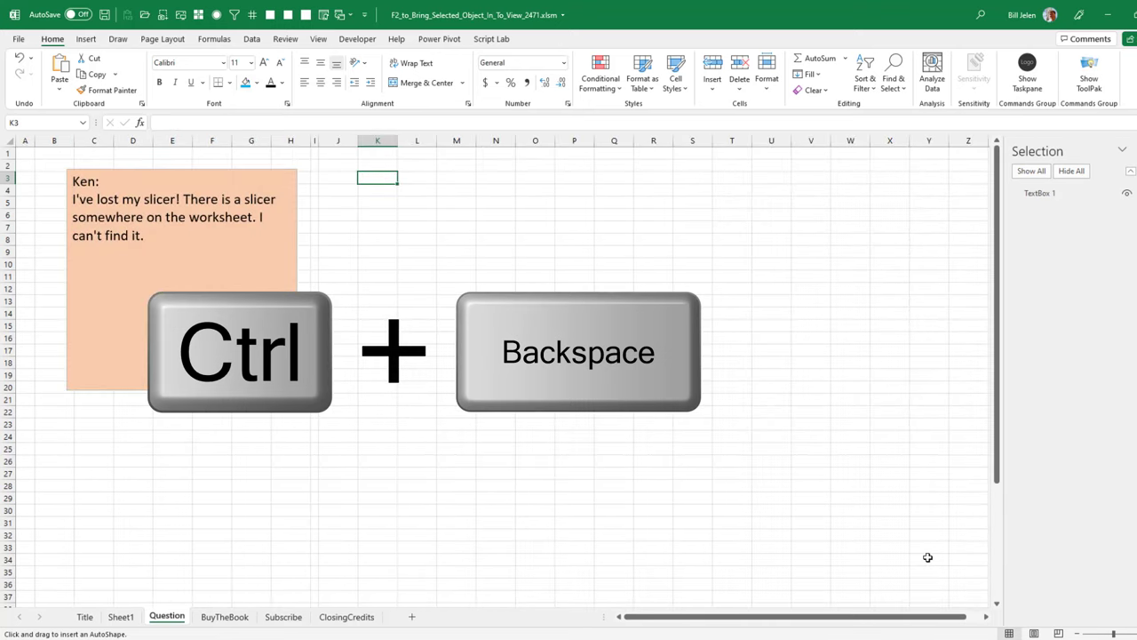
left_click(986, 616)
left_click_drag(985, 616, 985, 616)
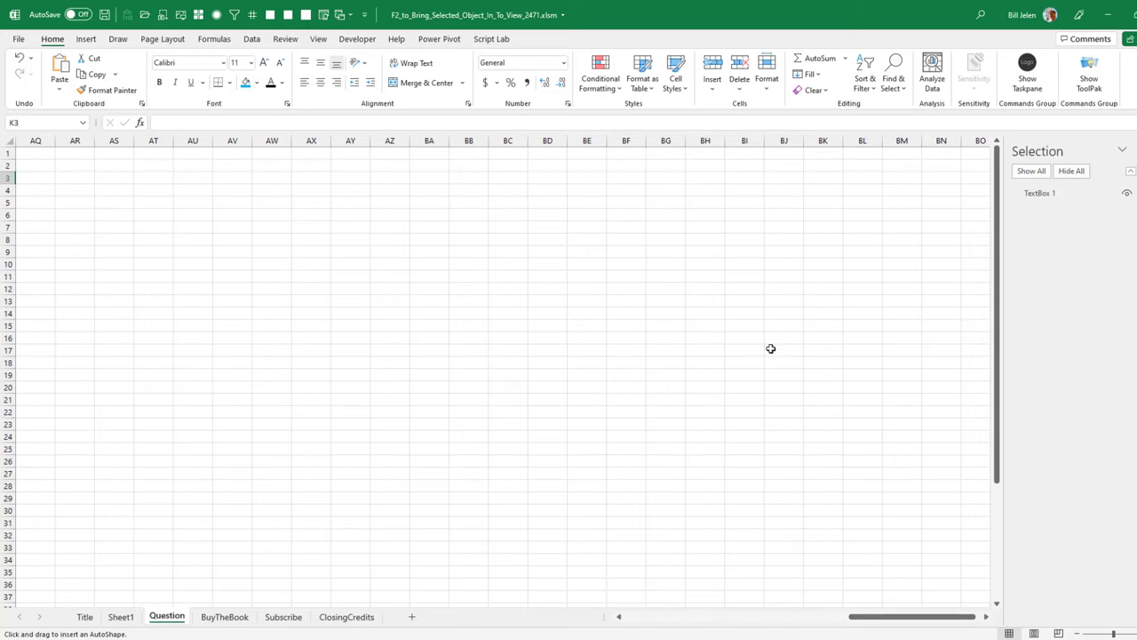
left_click(770, 373)
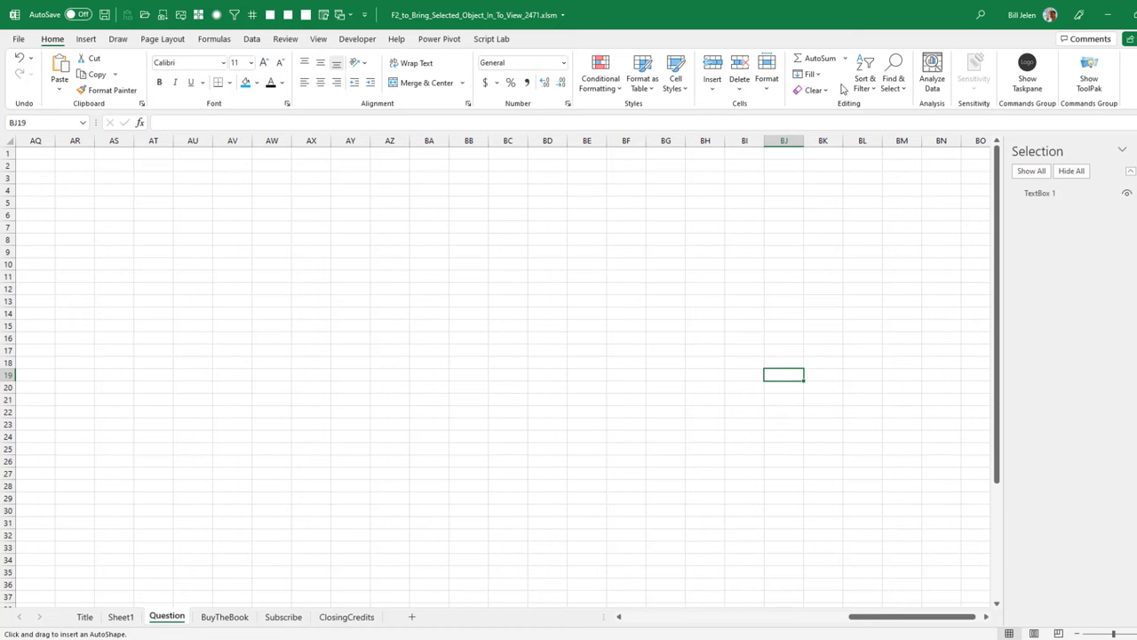
Step: Select TextBox 1 in the Selection Pane and press F2 to bring it into view
left_click(1040, 197)
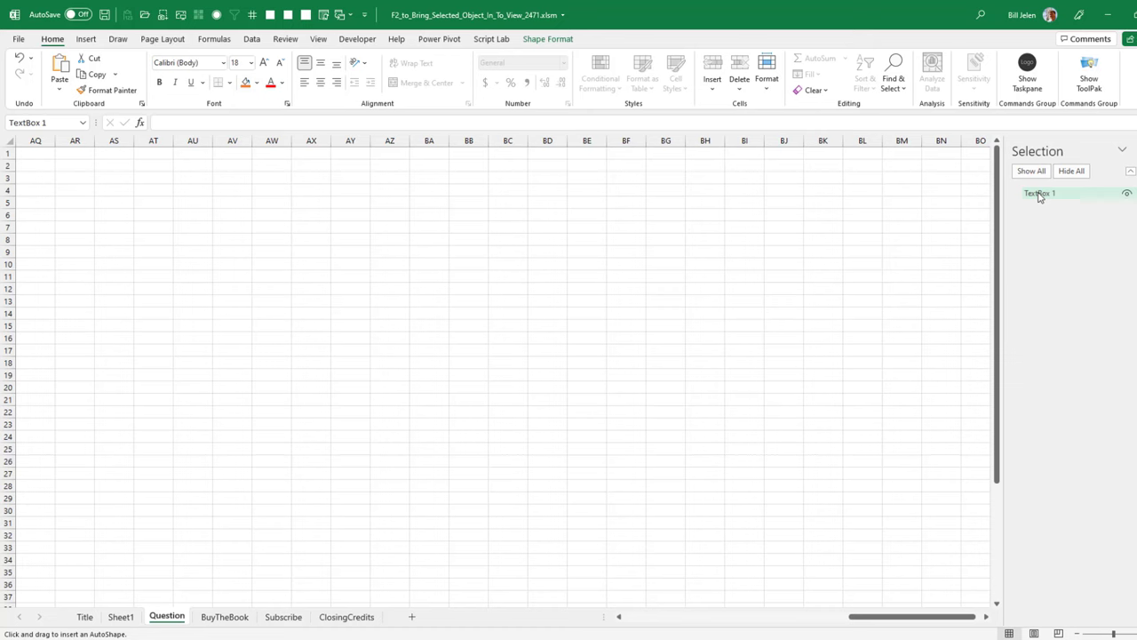
left_click(1039, 196)
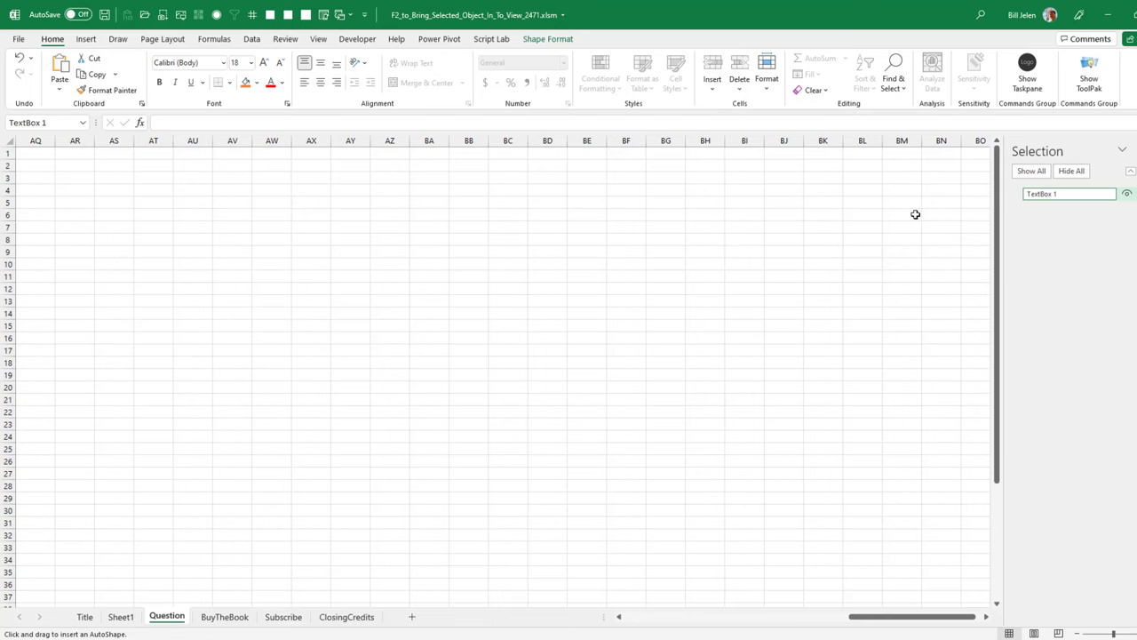
left_click(716, 204)
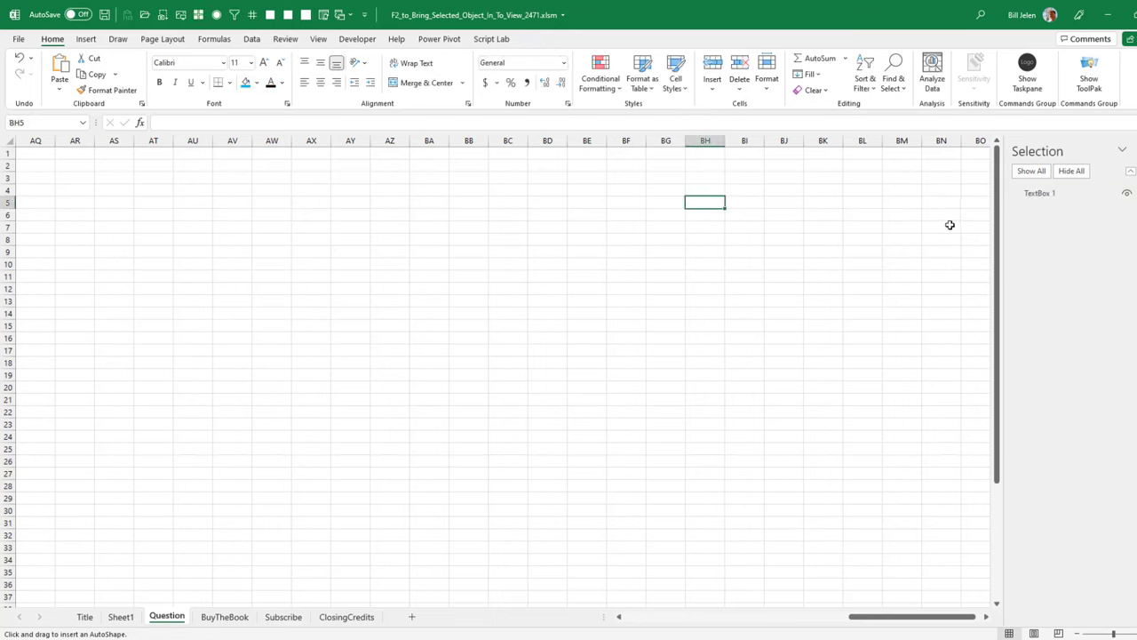
left_click(1038, 197)
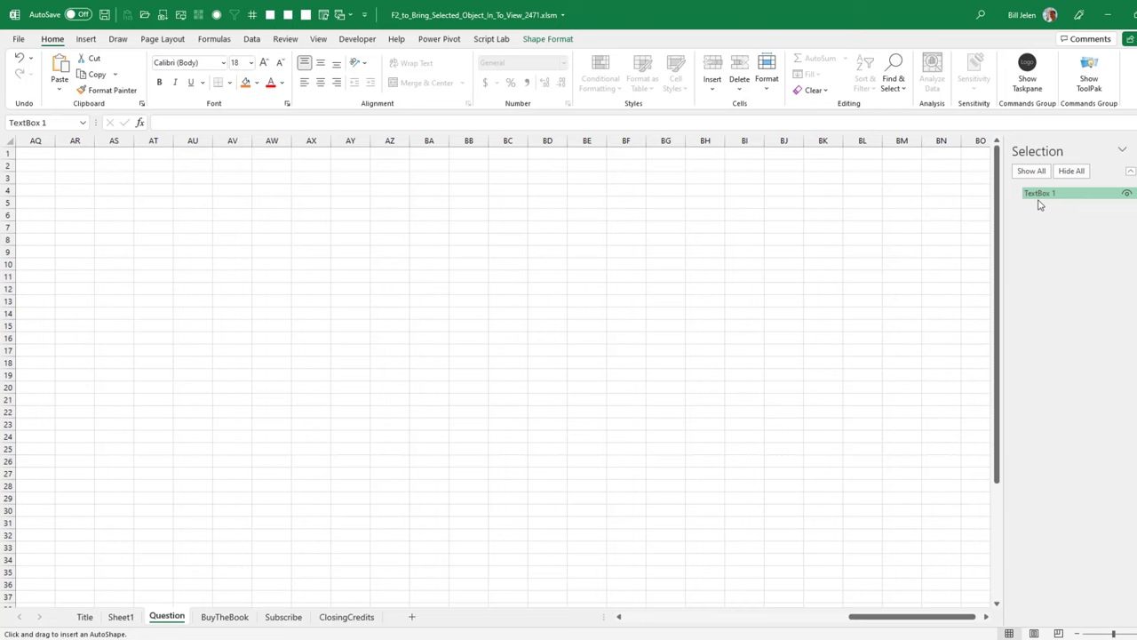
key("F2")
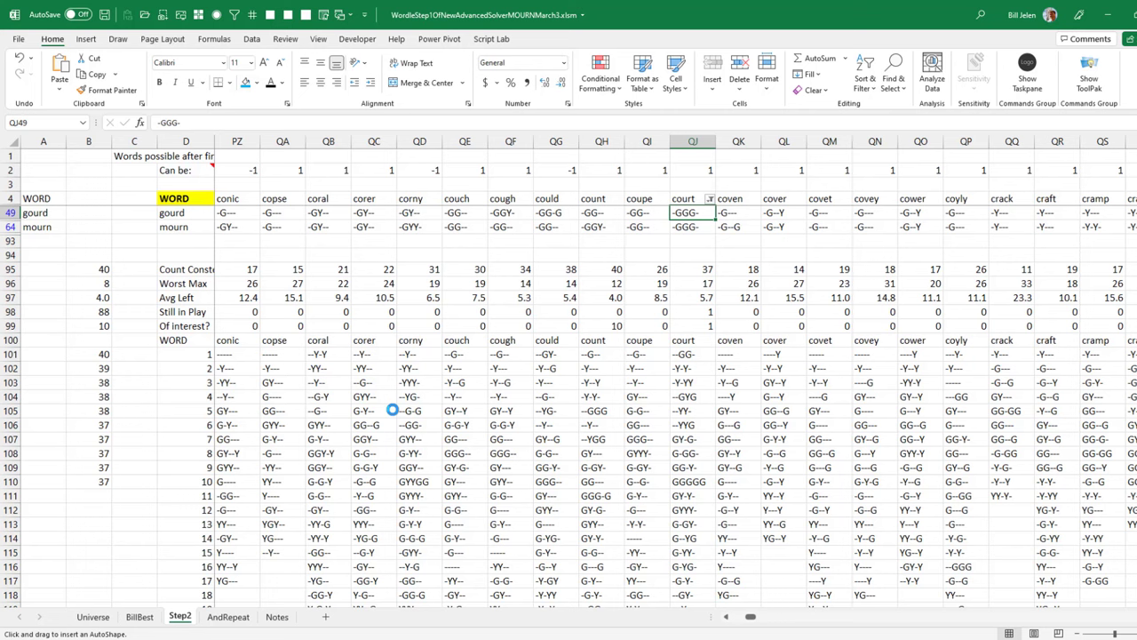
Step: Jump along row 49 from D49 to E49, out to SDC49, and back to E49
key("ctrl+Left")
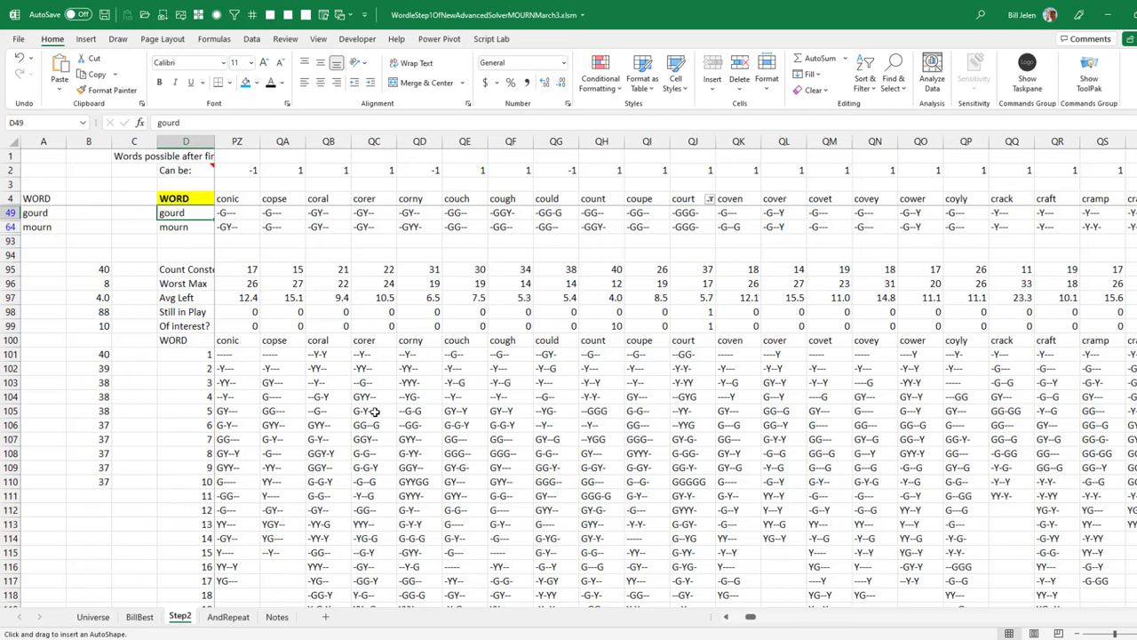
key("Right")
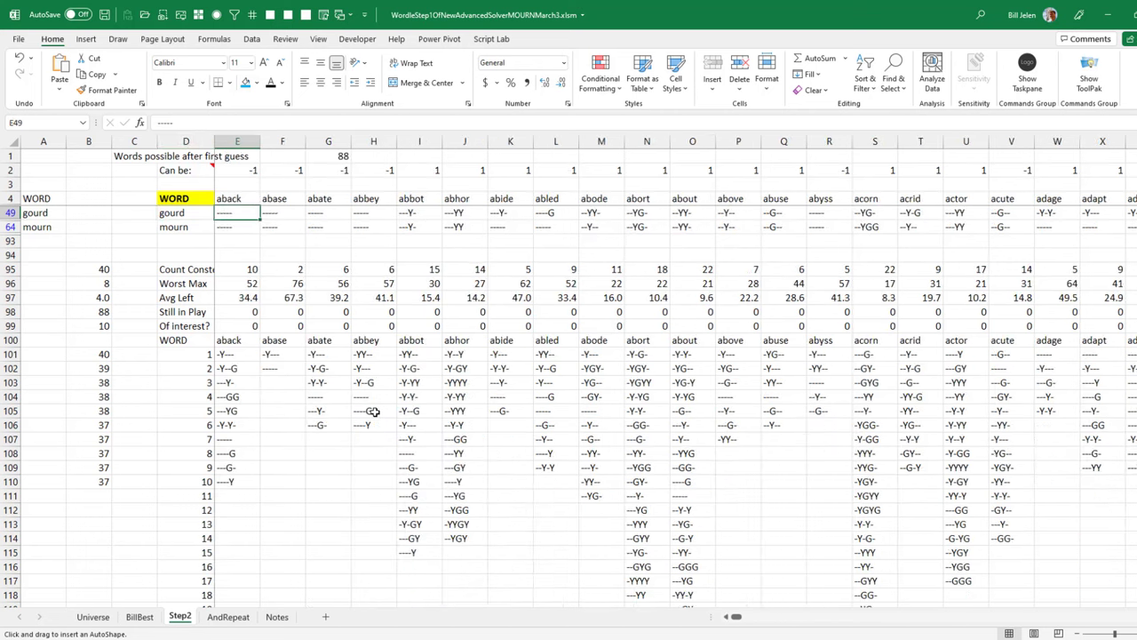
key("ctrl+Right")
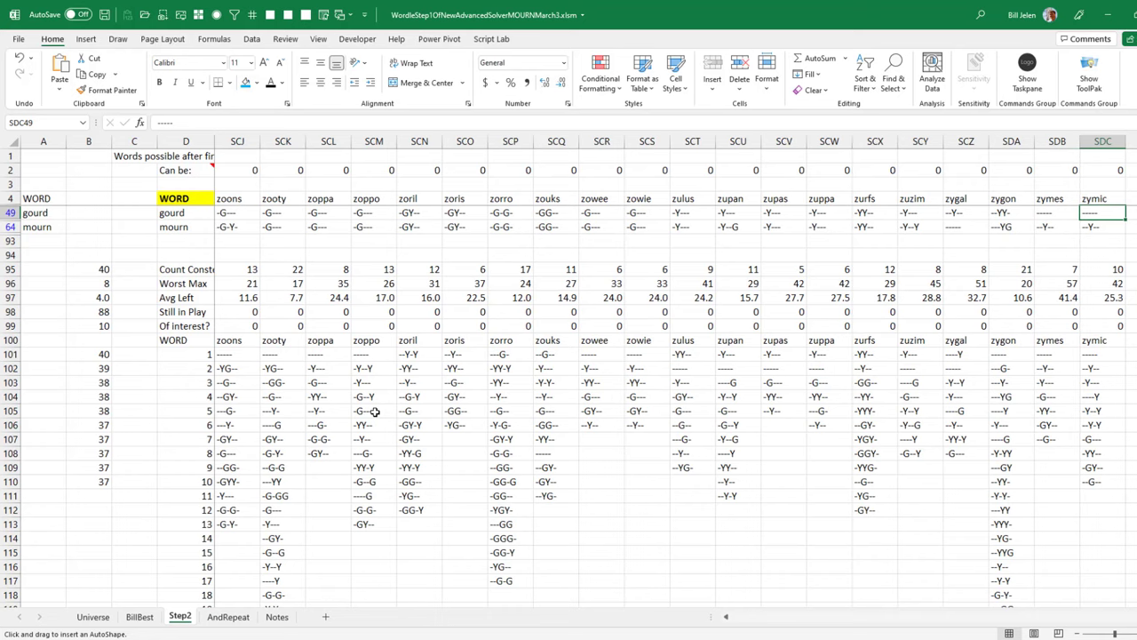
key("ctrl+Left")
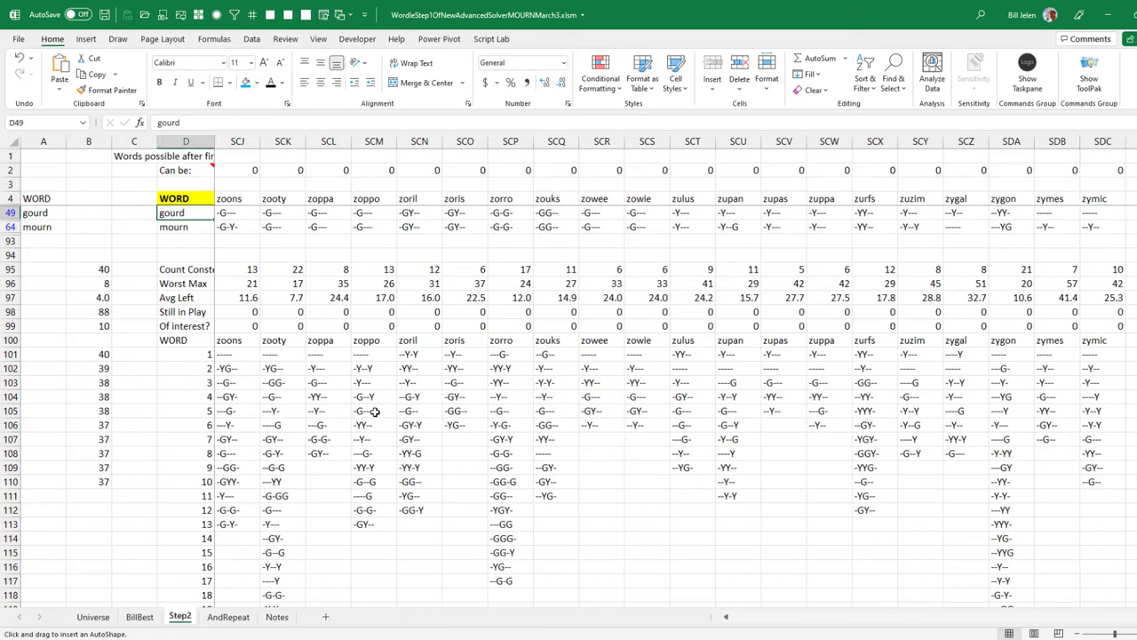
key("Right")
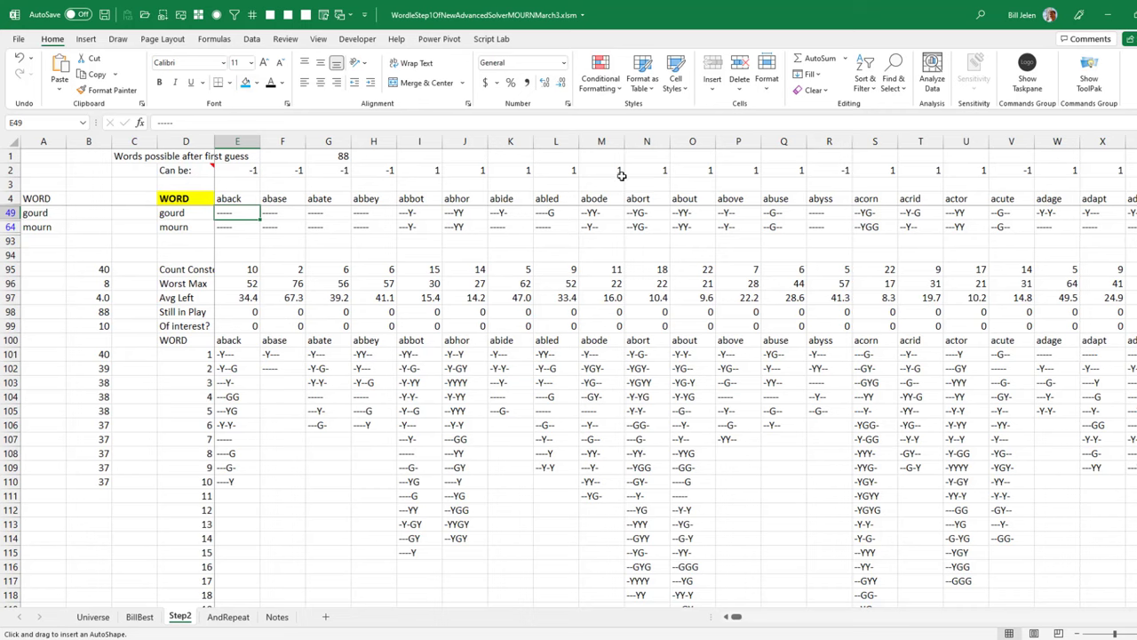
Step: Open the Selection Pane, bring off-screen Picture 3 into view with F2, and delete it
left_click(895, 84)
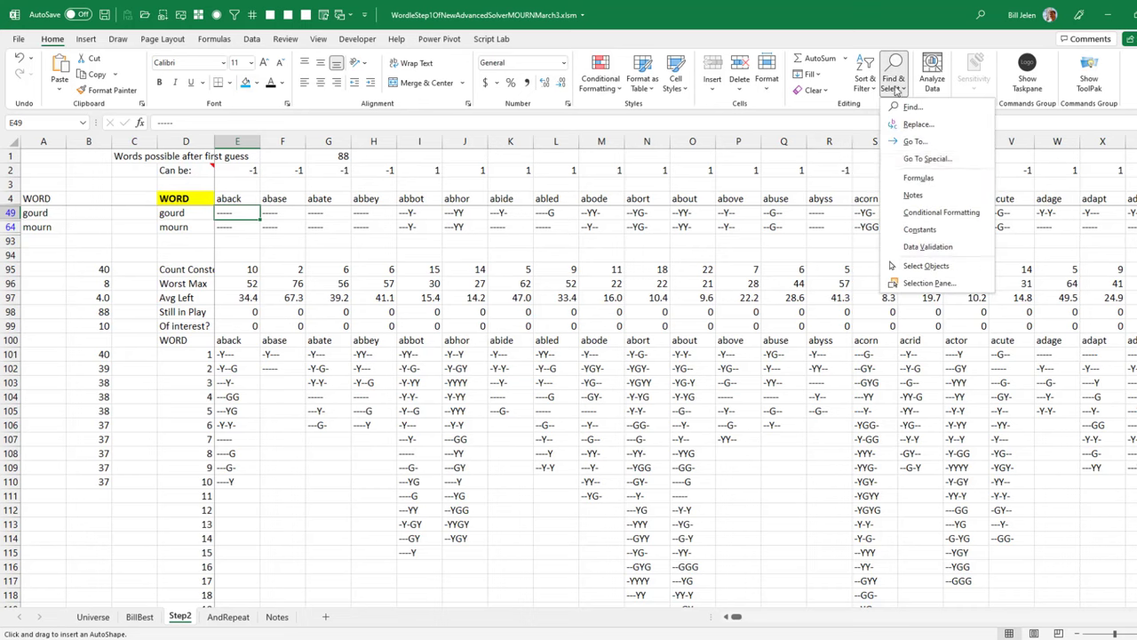
left_click(928, 283)
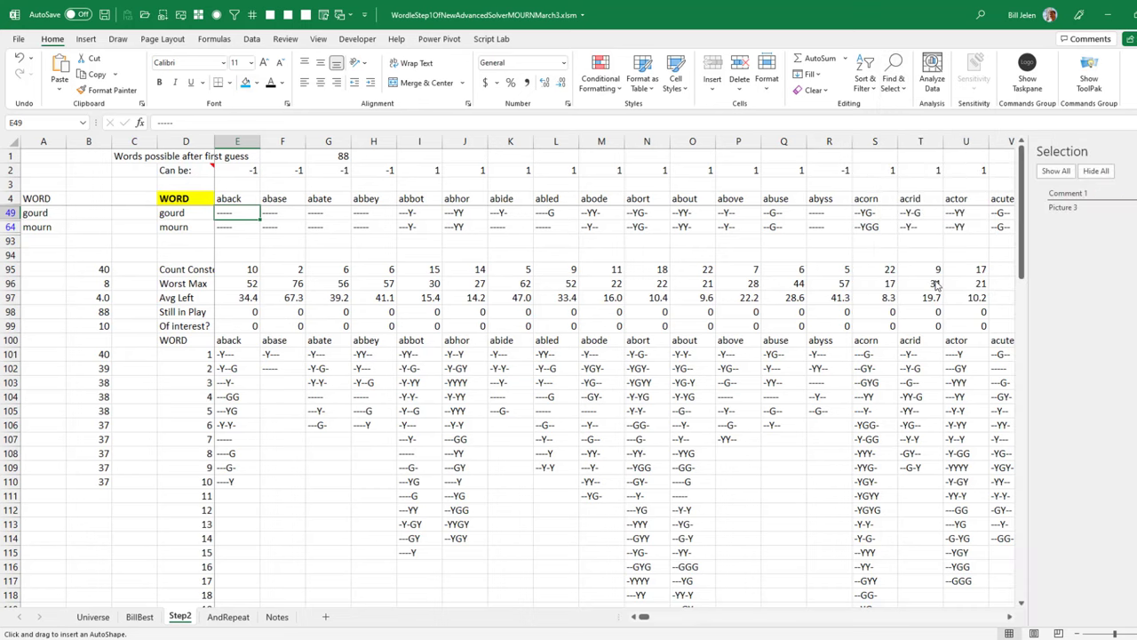
left_click(1069, 209)
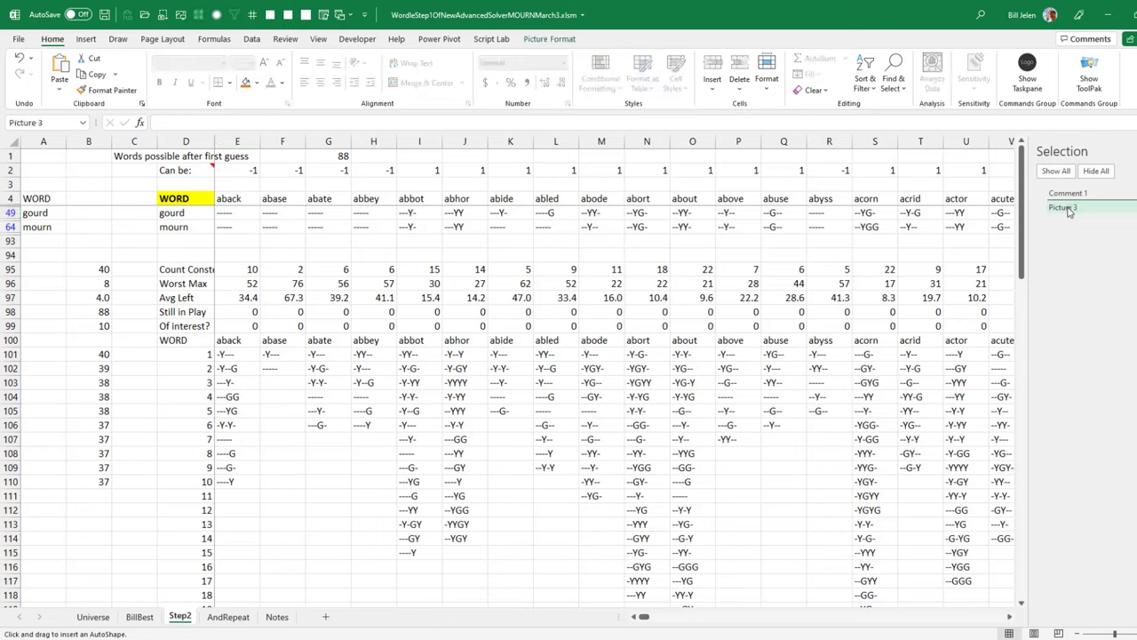
key("F2")
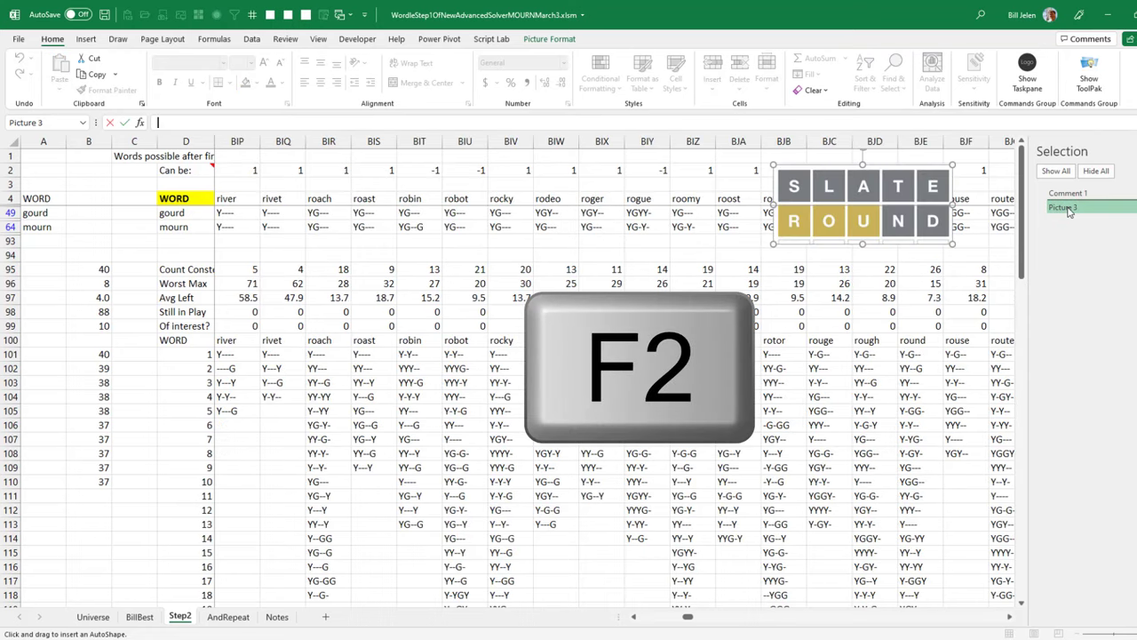
left_click(807, 181)
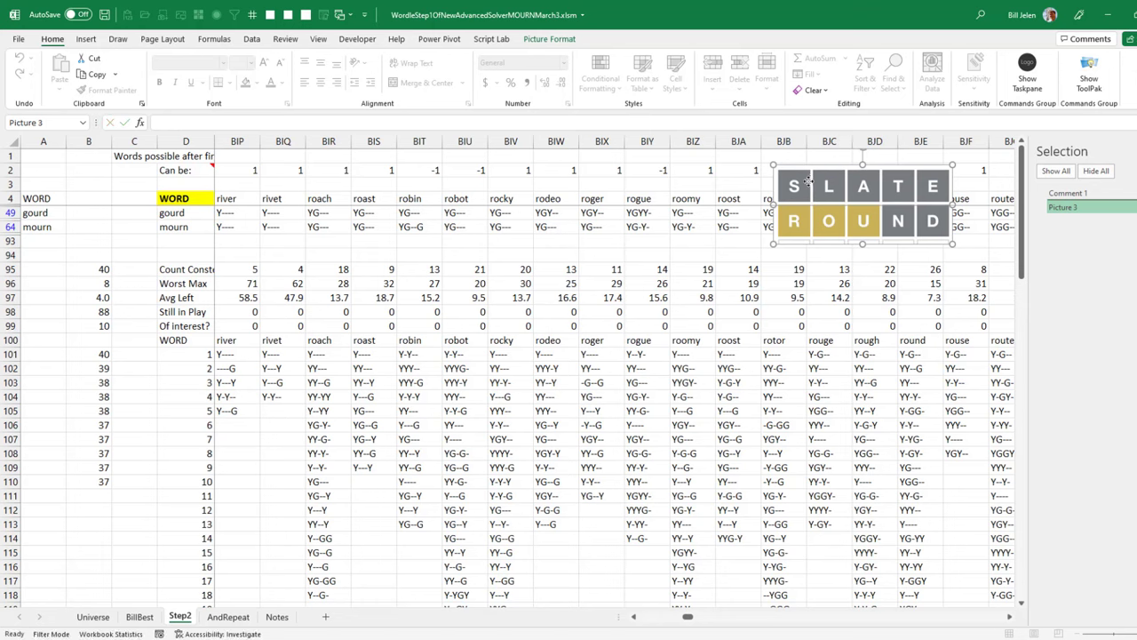
key("Delete")
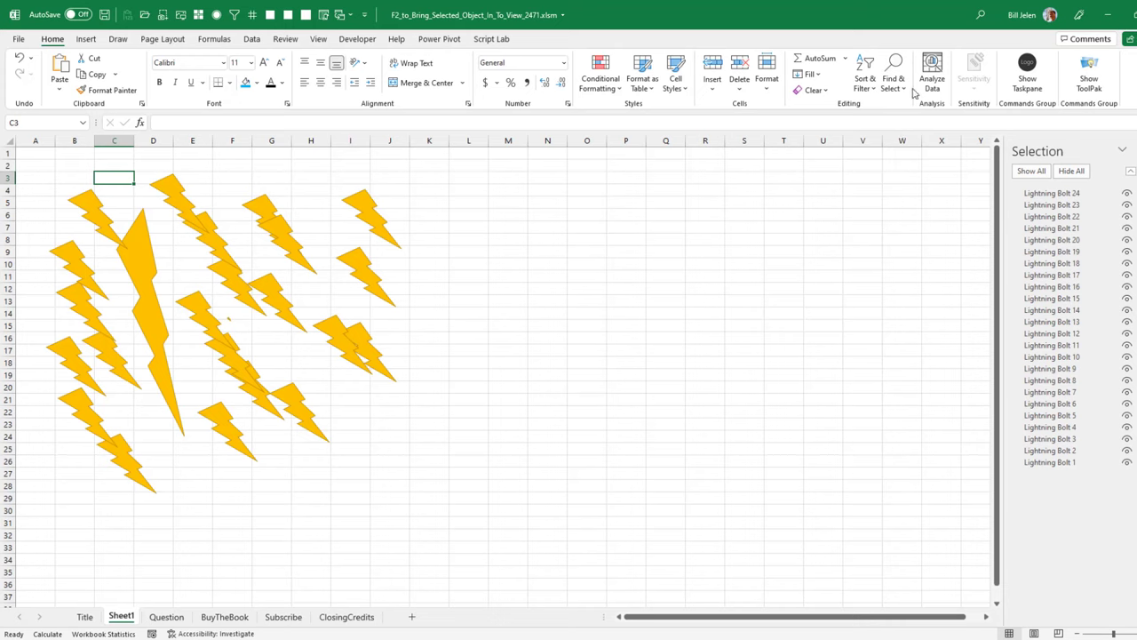
Step: Box-select all 24 lightning bolts using Select Objects and delete them
left_click(893, 86)
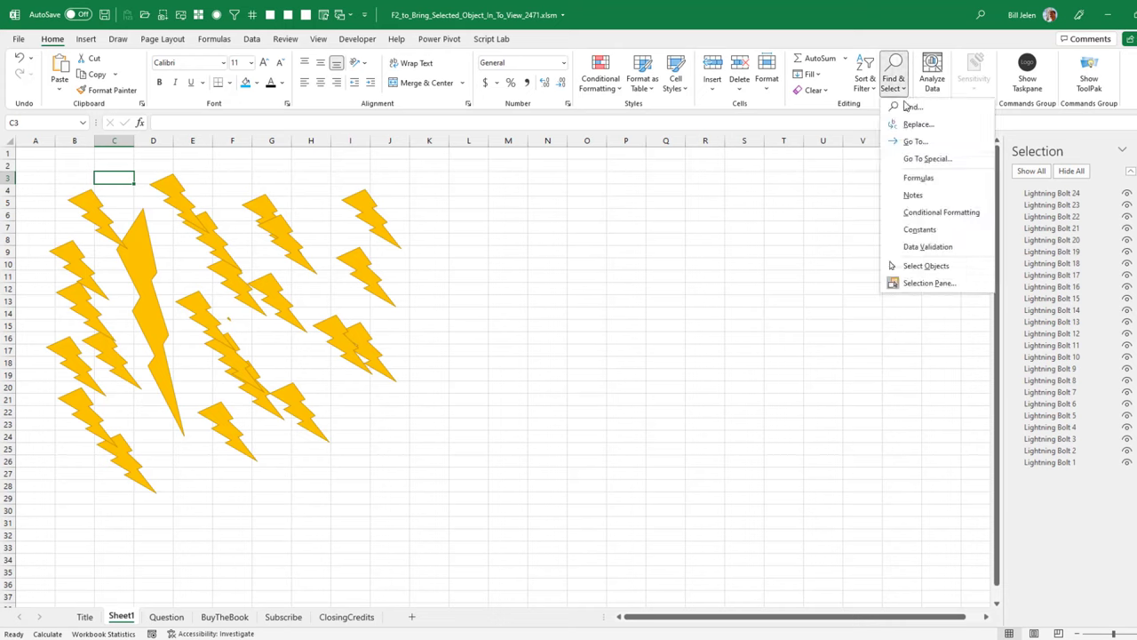
left_click(925, 266)
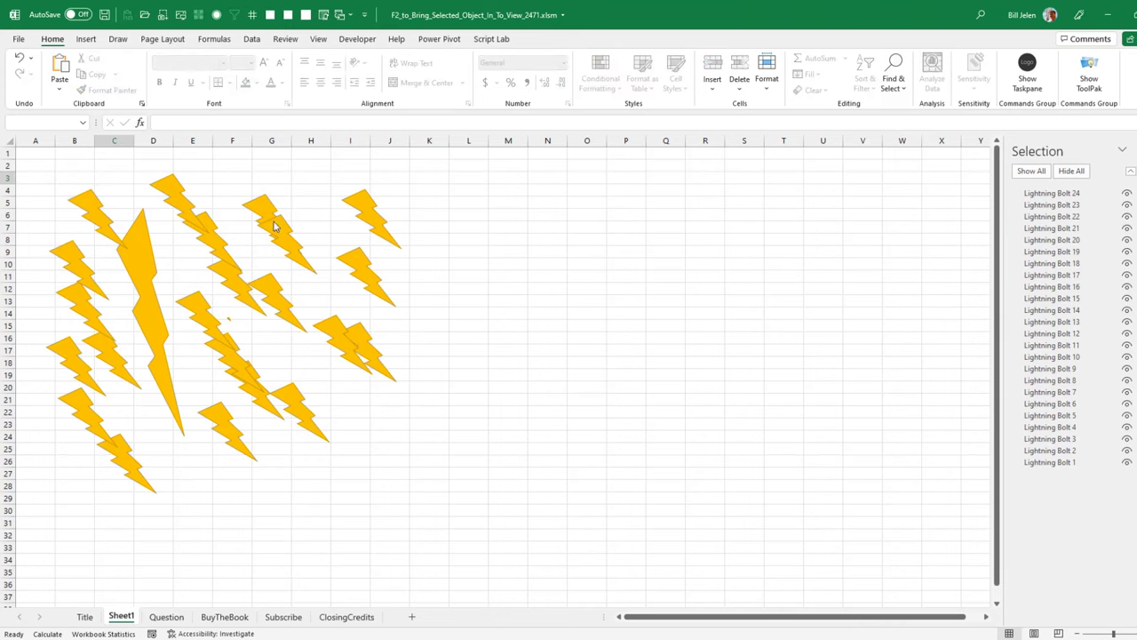
left_click_drag(30, 158, 451, 522)
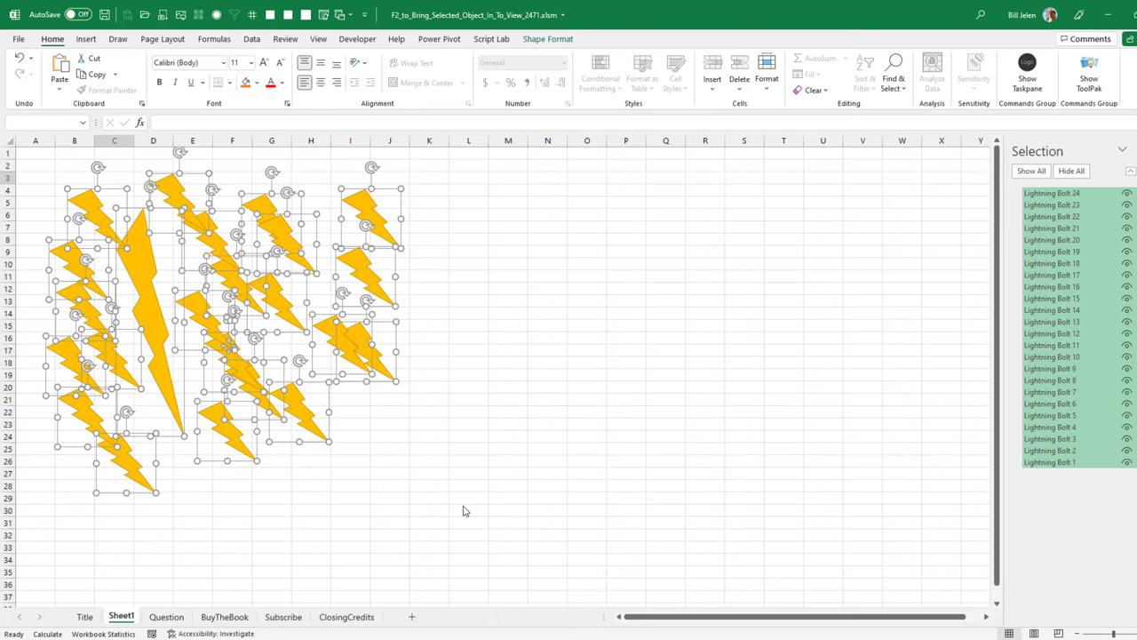
key("Delete")
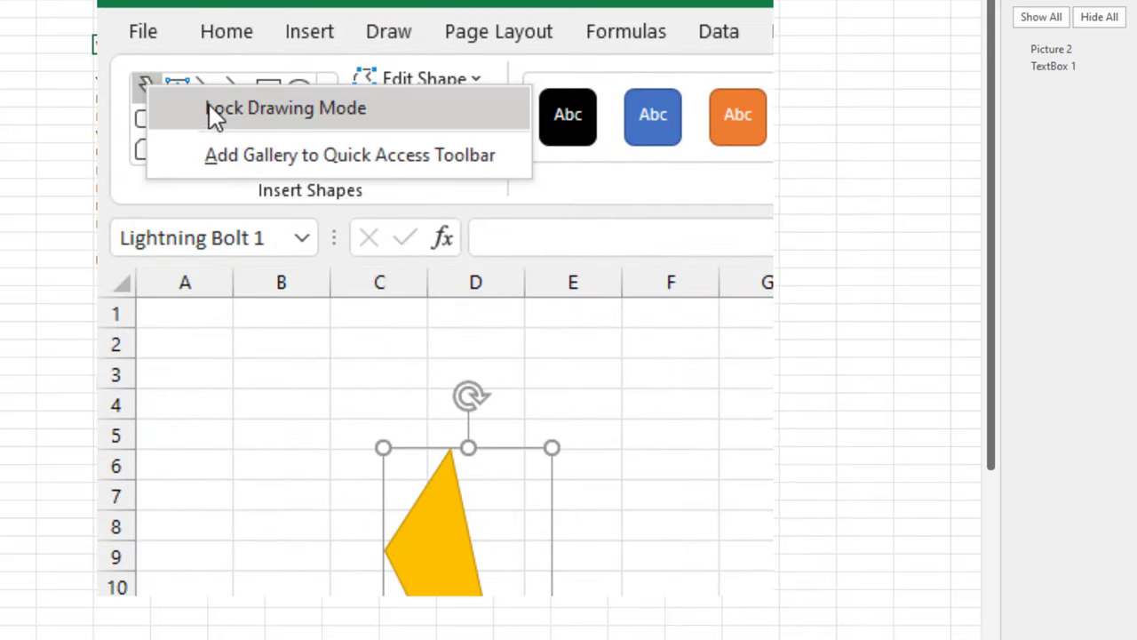
Step: With Lock Drawing Mode on, draw Lightning Bolts 2, 3 and 4 in succession
left_click(222, 116)
left_click_drag(264, 400, 412, 547)
left_click_drag(691, 411, 767, 557)
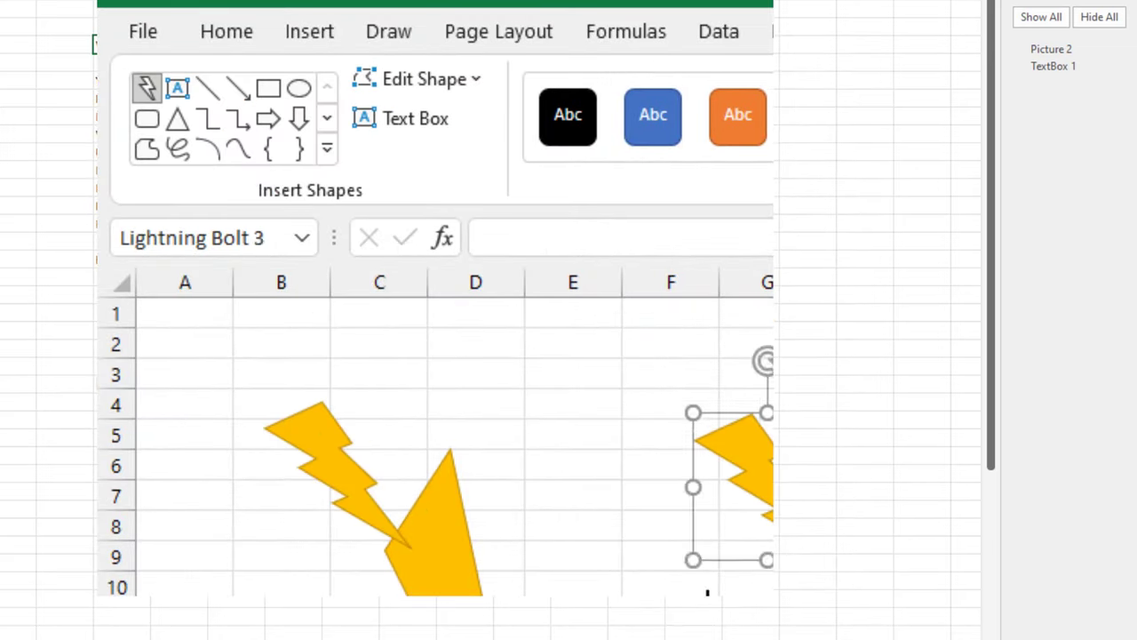
left_click_drag(701, 591, 769, 622)
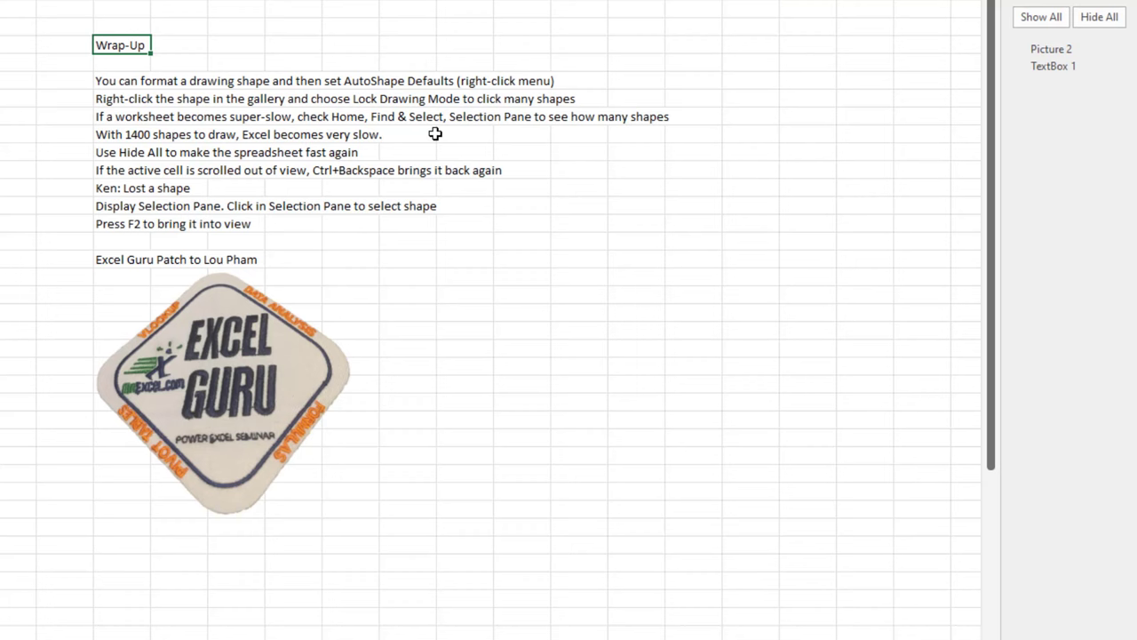